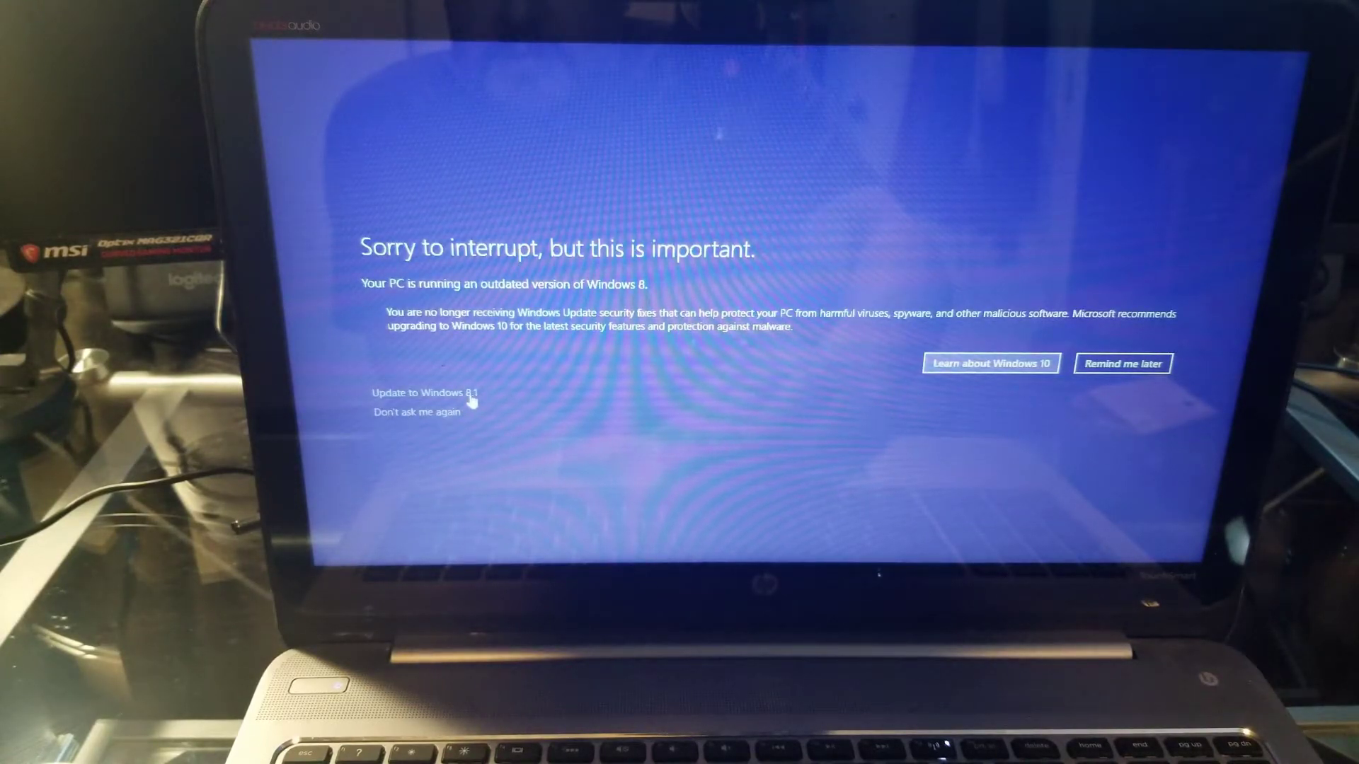
pyautogui.click(417, 414)
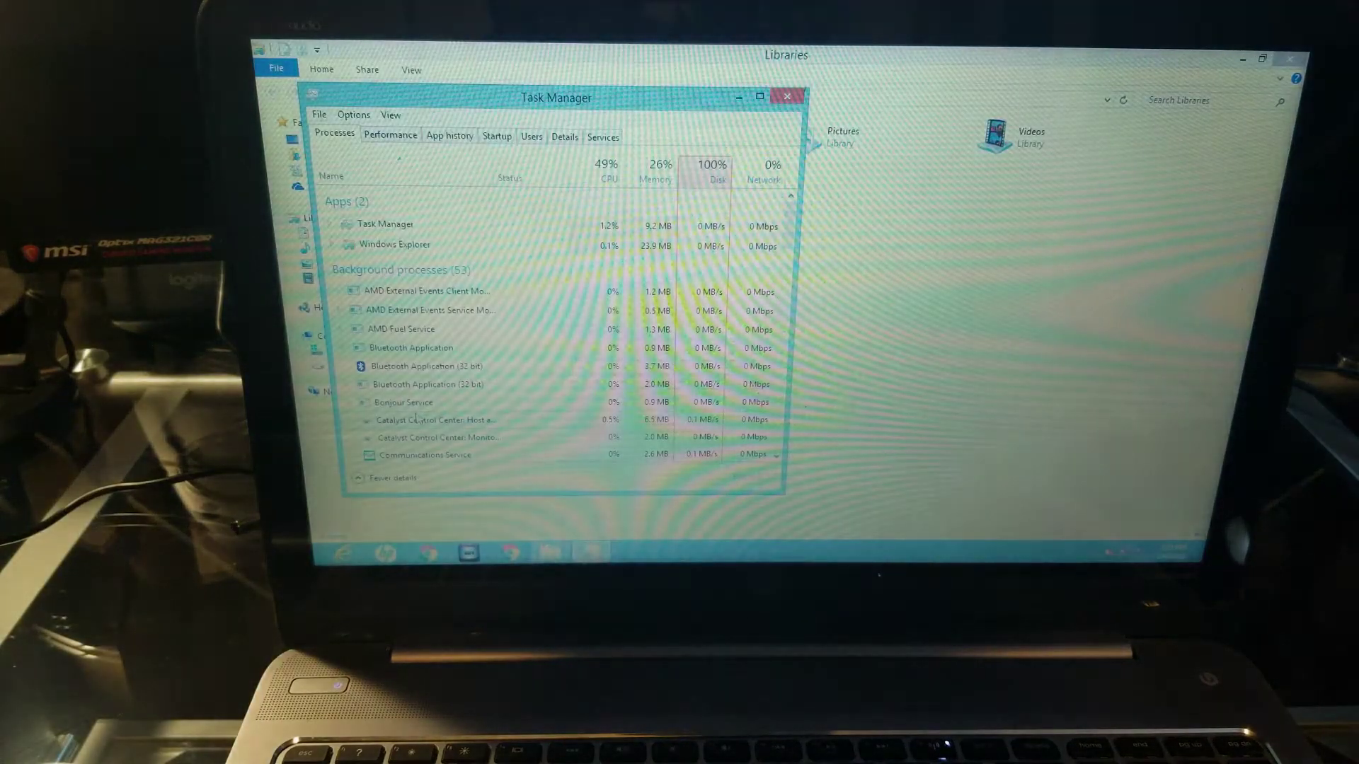